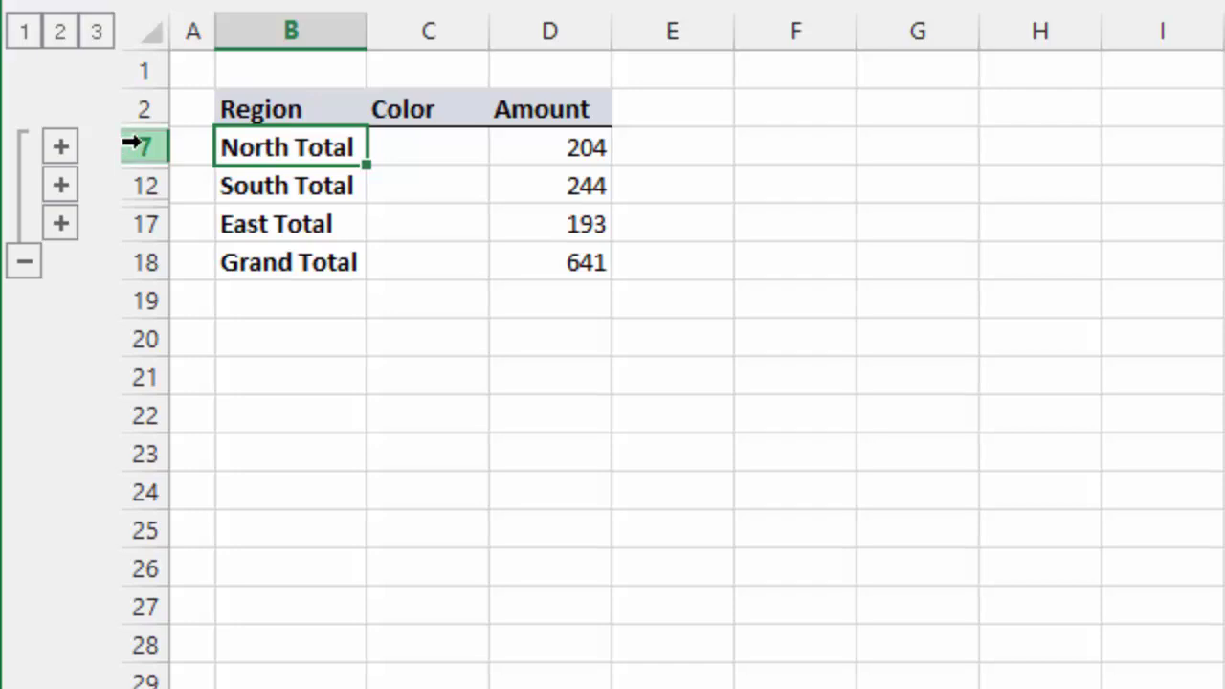
- Expand the outline to level 3 to view North details, then collapse it to level 2 totals
click(96, 32)
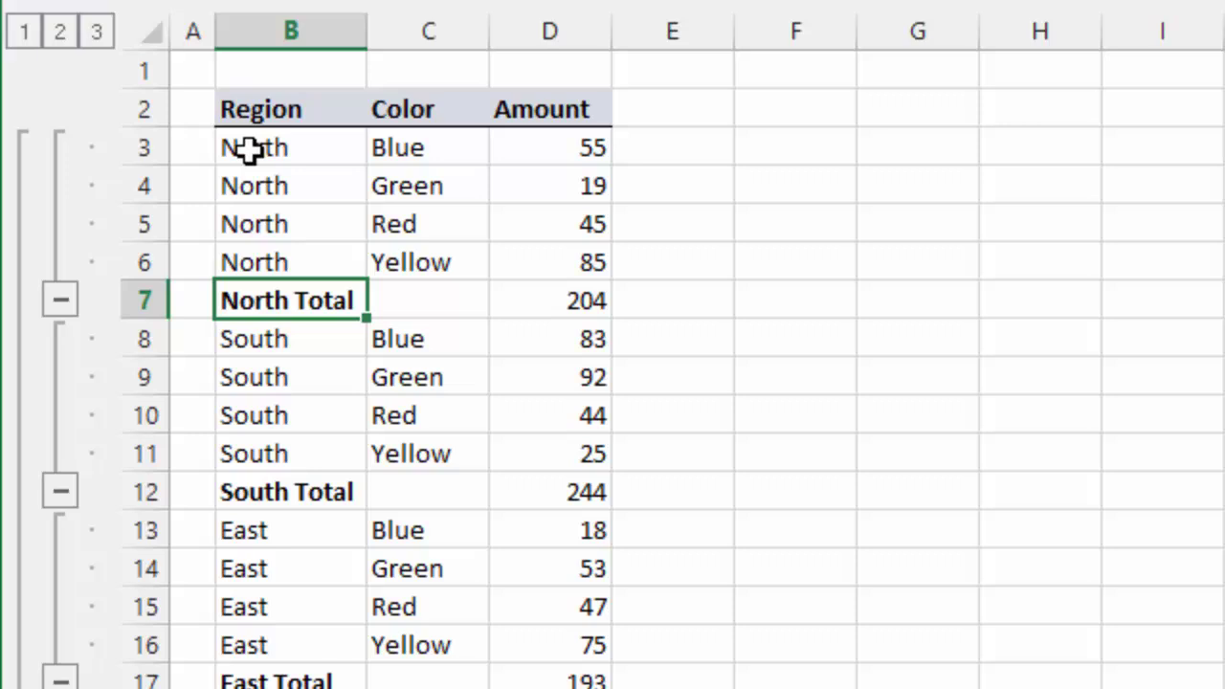
key(Up)
mouse_move(249, 149)
mouse_down()
mouse_move(273, 202)
mouse_move(276, 260)
mouse_up()
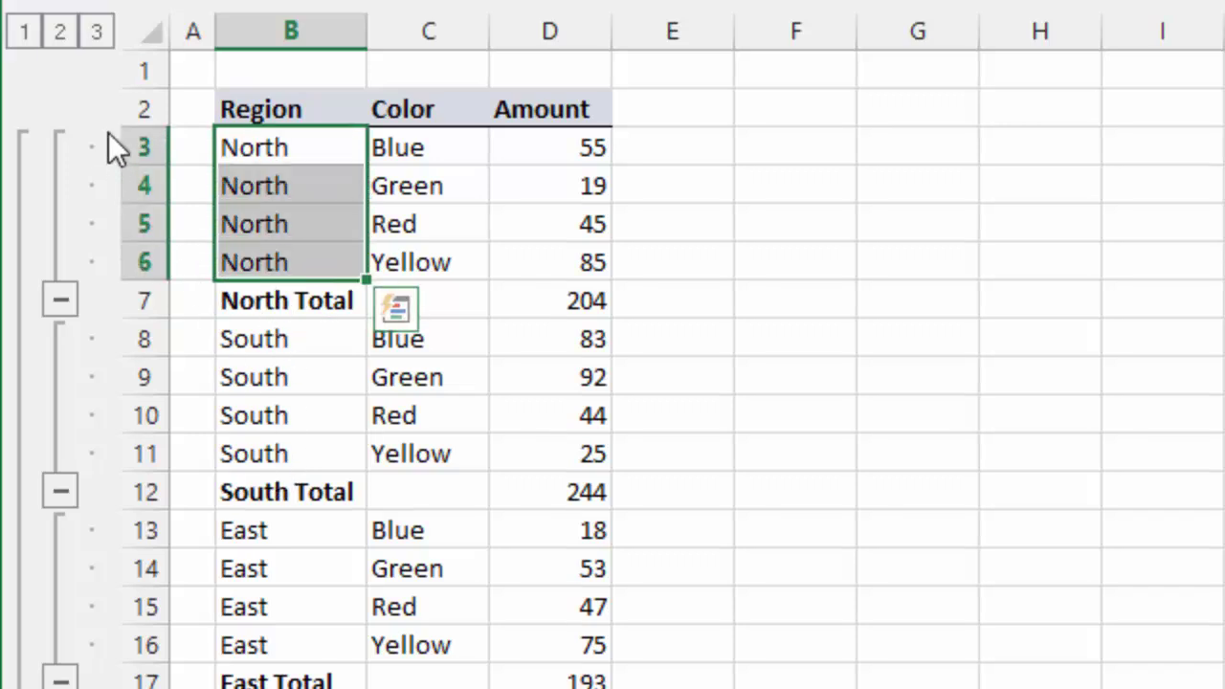
click(59, 32)
- Copy the collapsed report and paste it at B20, bringing the hidden detail rows along
mouse_move(257, 107)
mouse_down()
mouse_move(390, 211)
mouse_move(546, 278)
mouse_up()
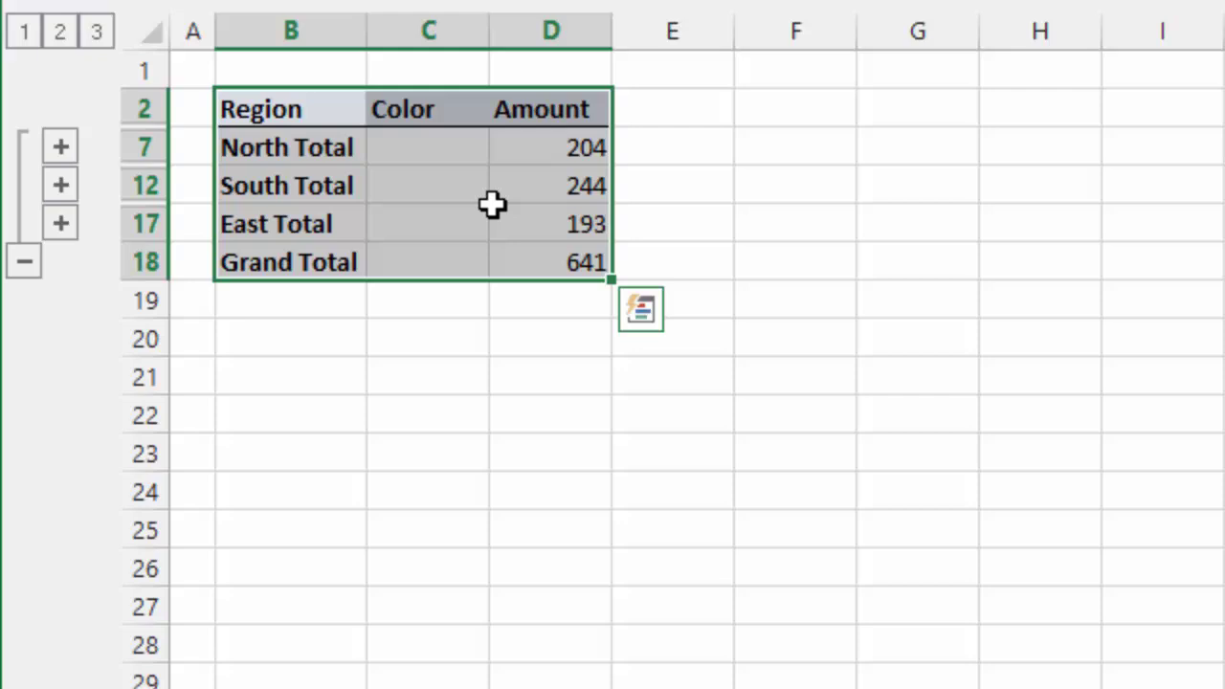
key(ctrl+c)
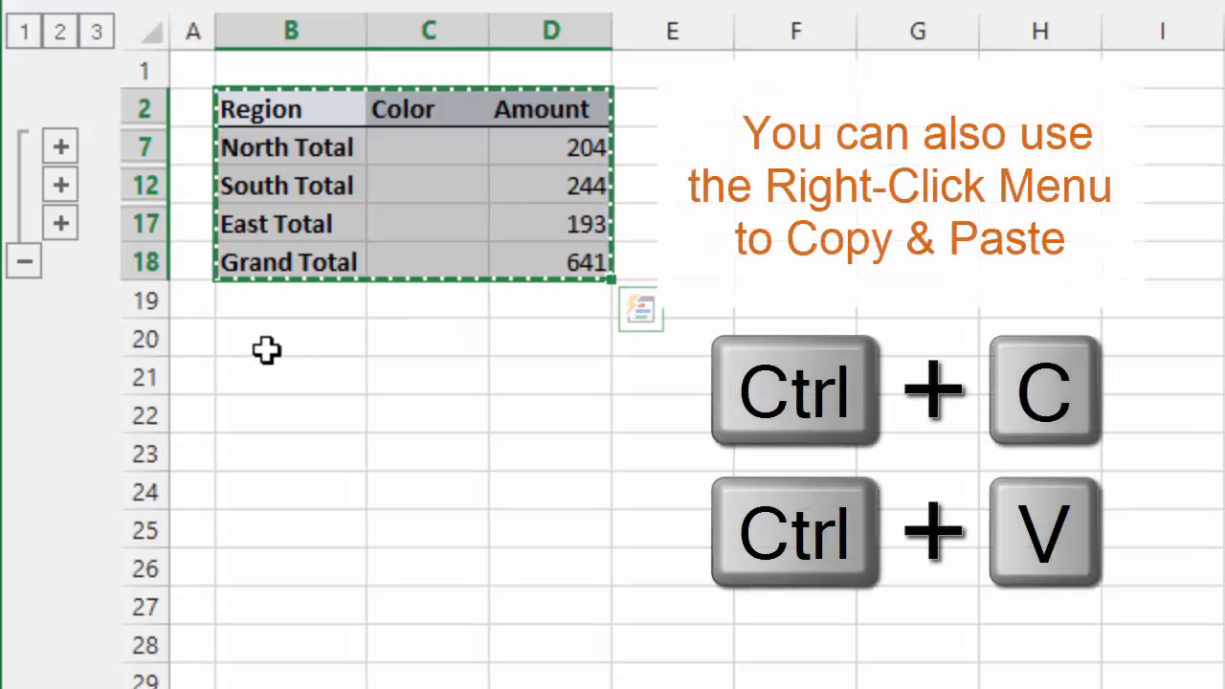
click(266, 336)
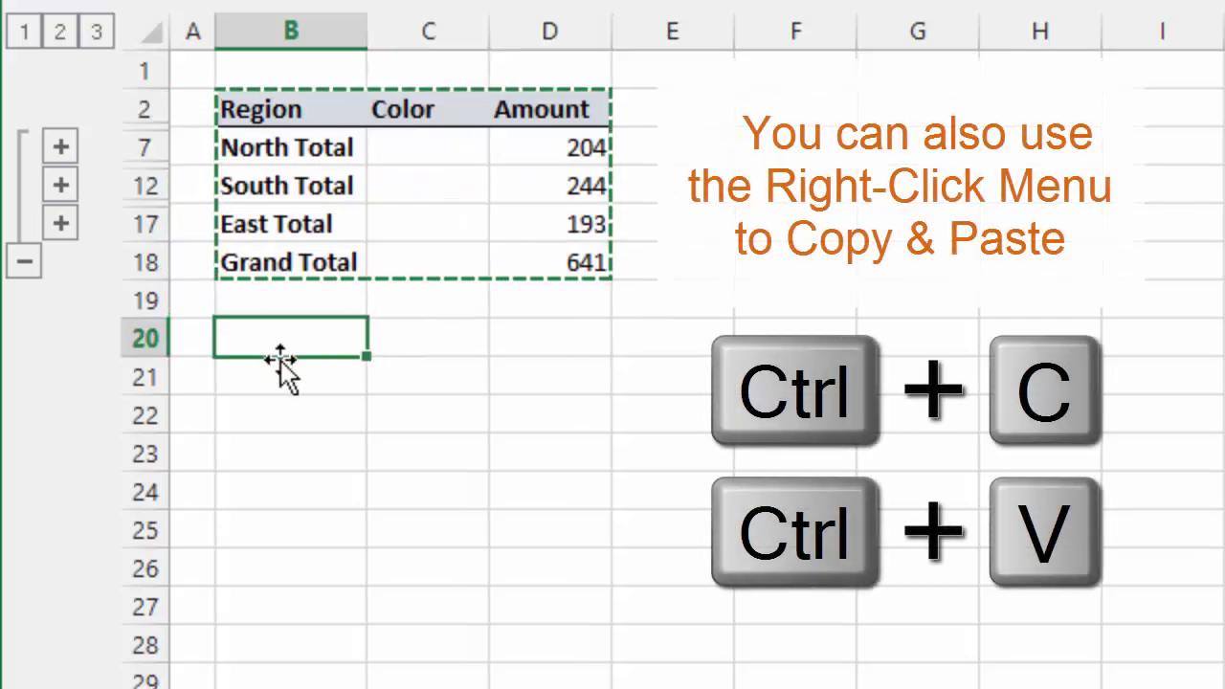
key(ctrl+v)
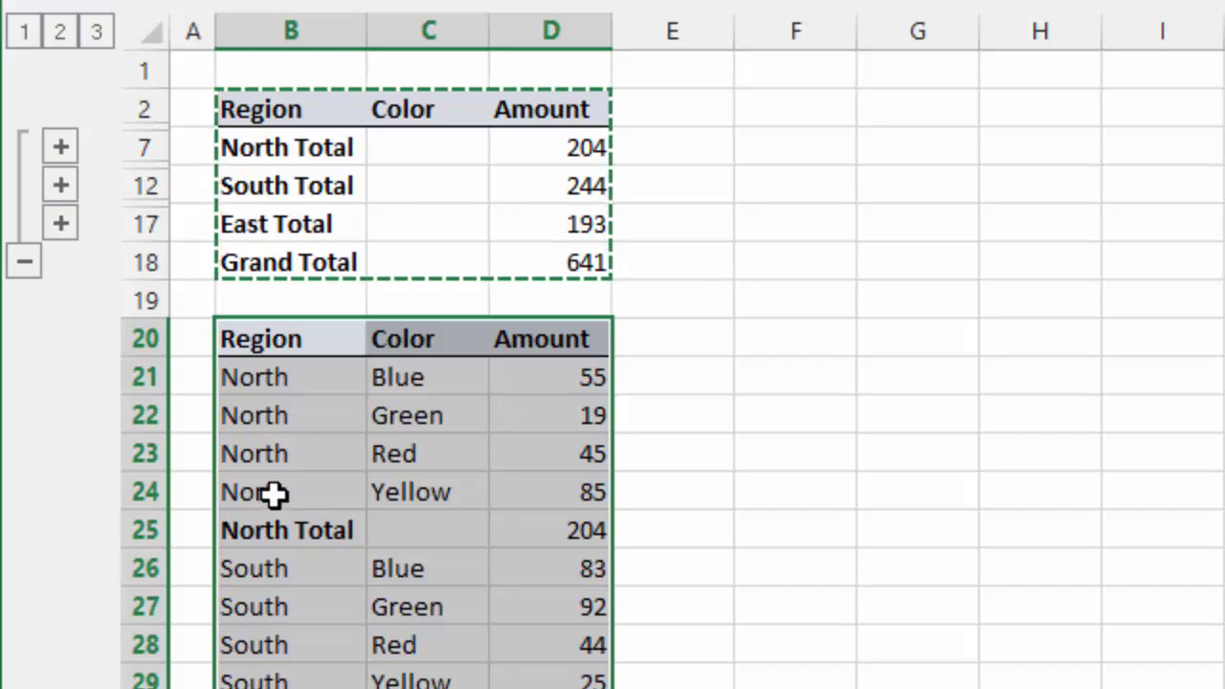
- Delete the wrongly pasted rows and reselect the report from Region down to Grand Total
key(Delete)
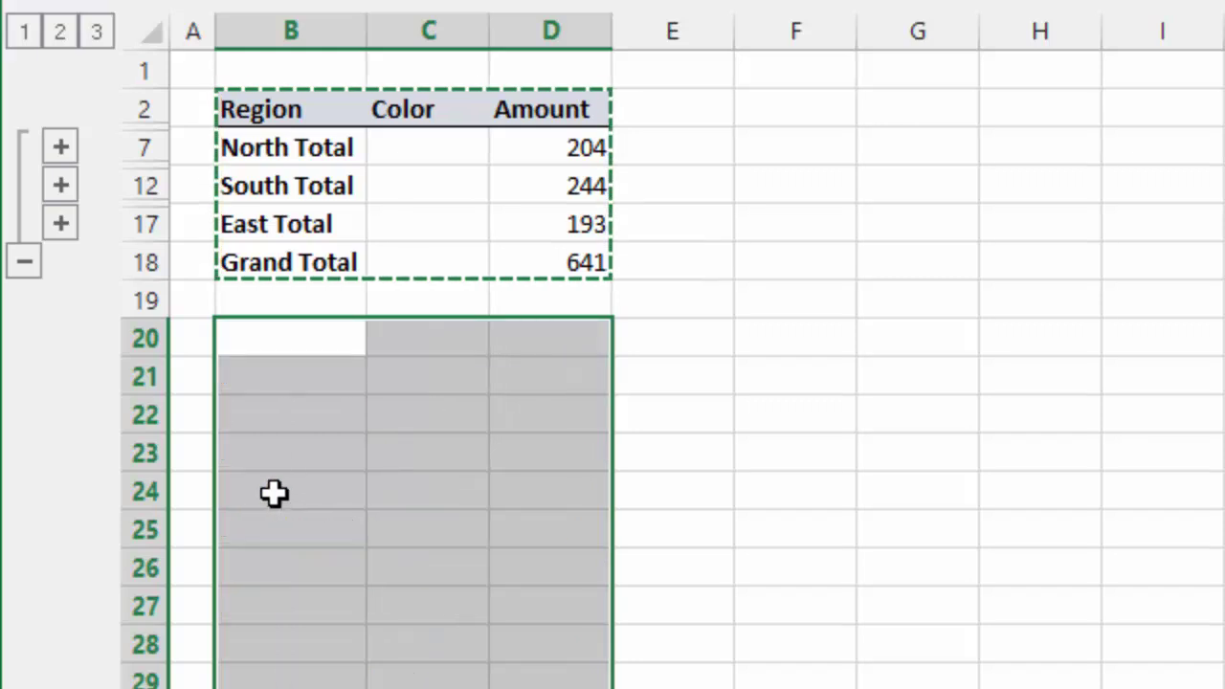
click(308, 331)
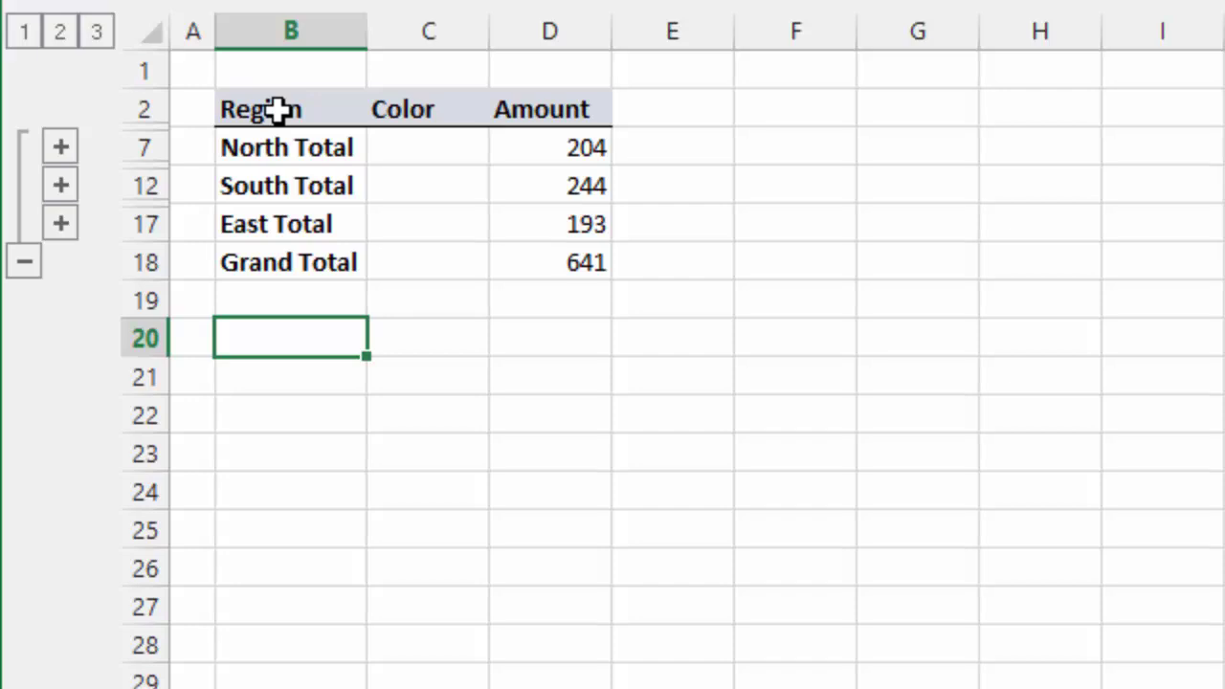
drag(276, 111, 552, 251)
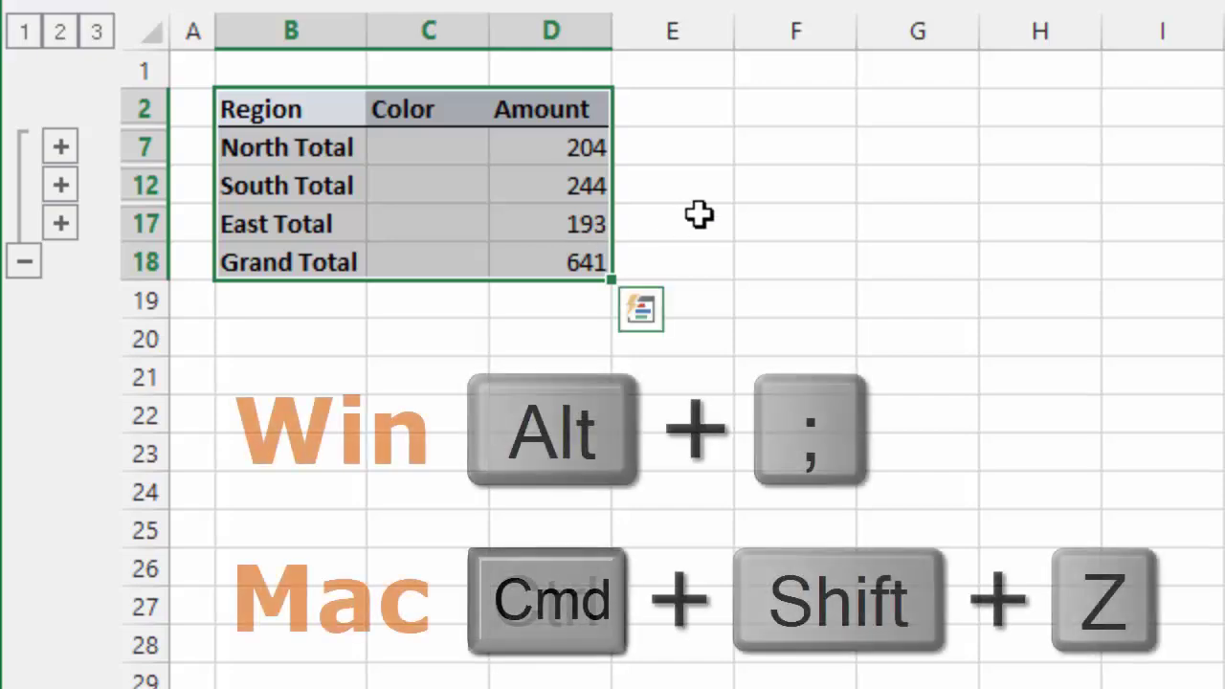
- Narrow the report selection to visible cells only with Alt+;
key(alt+semicolon)
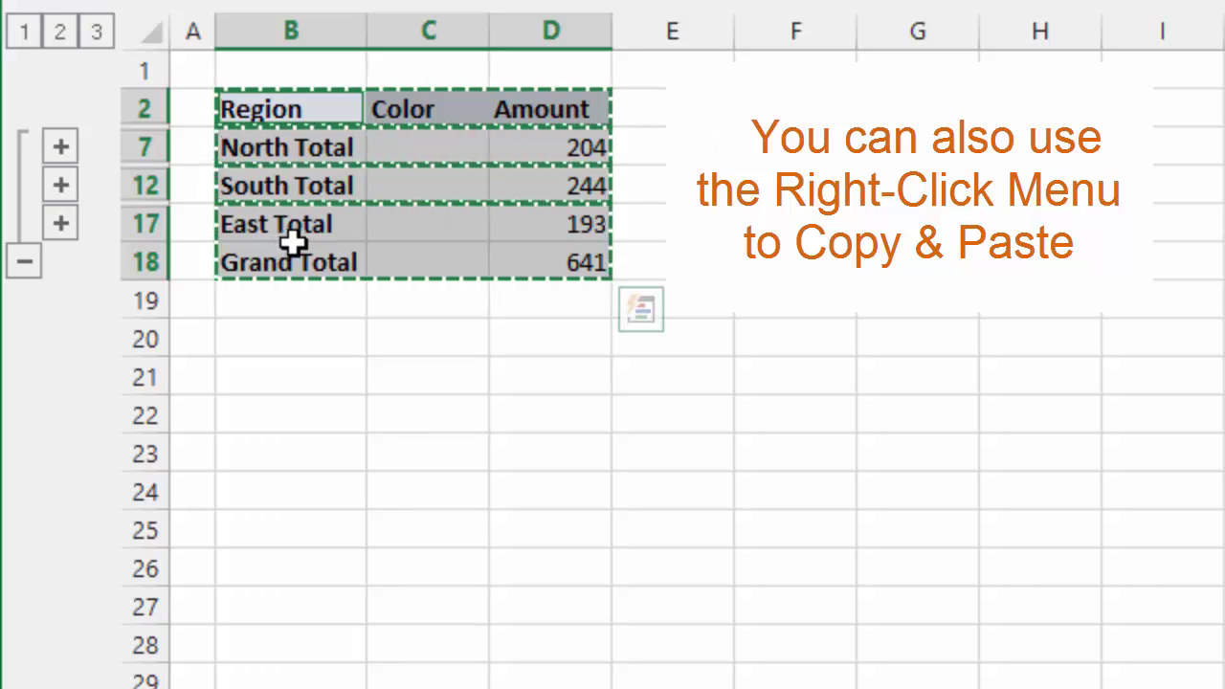
- Paste at B21 only the header, North, South and East totals, and Grand Total
click(277, 379)
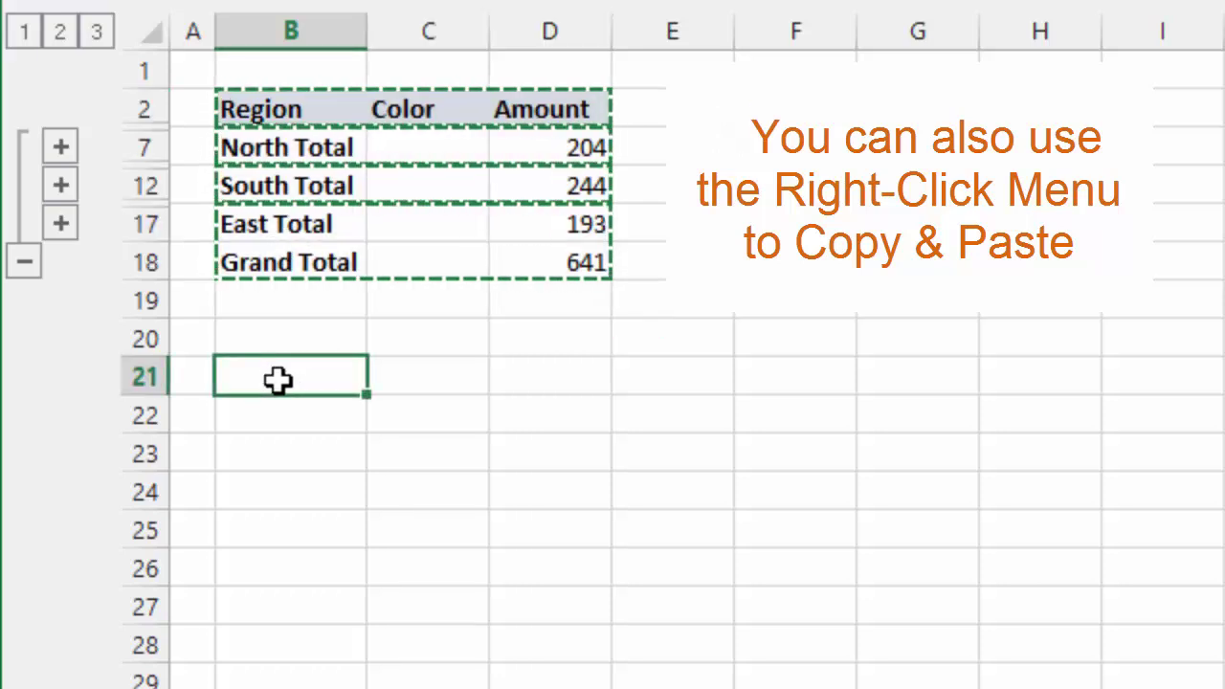
key(ctrl+v)
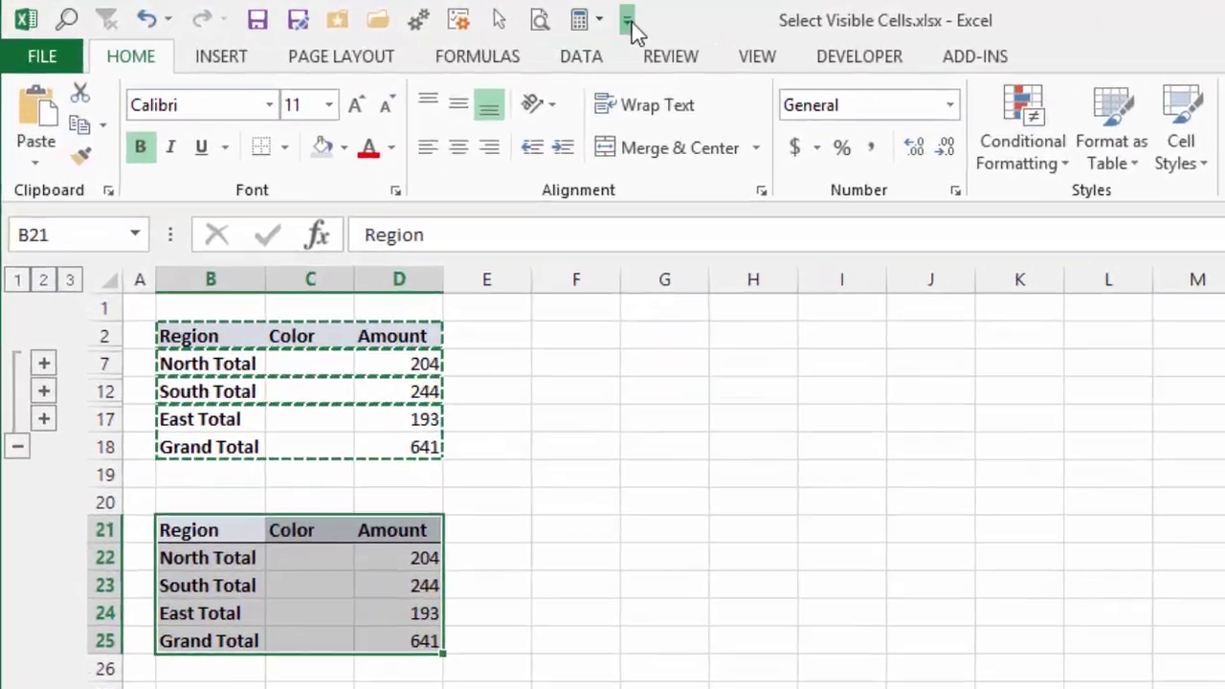
- Open the More Commands settings from the Customize Quick Access Toolbar menu
click(433, 13)
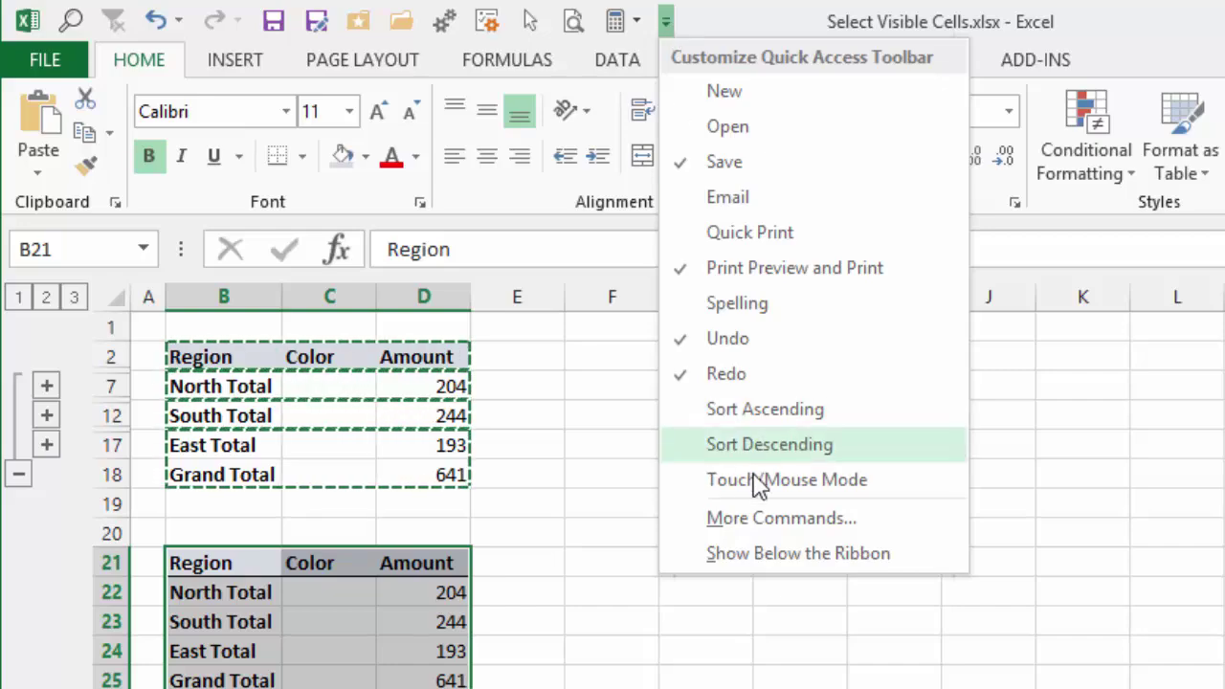
click(771, 516)
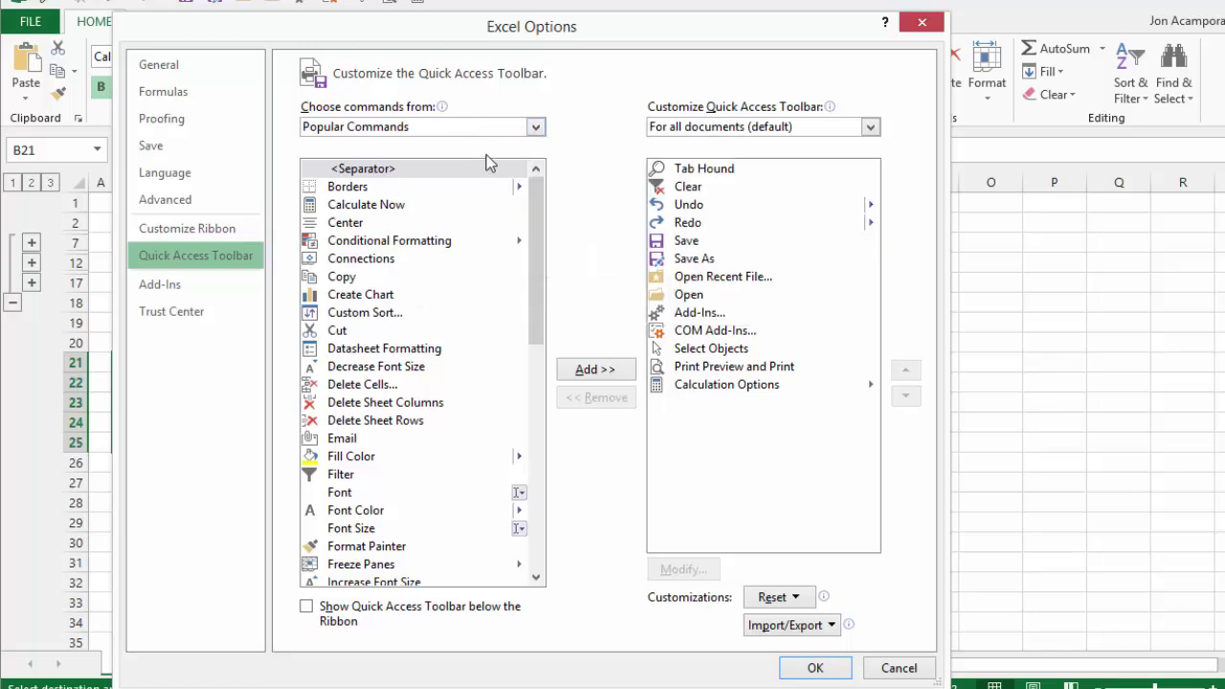
- Add Select Visible Cells from the All Commands list to the Quick Access Toolbar
click(535, 129)
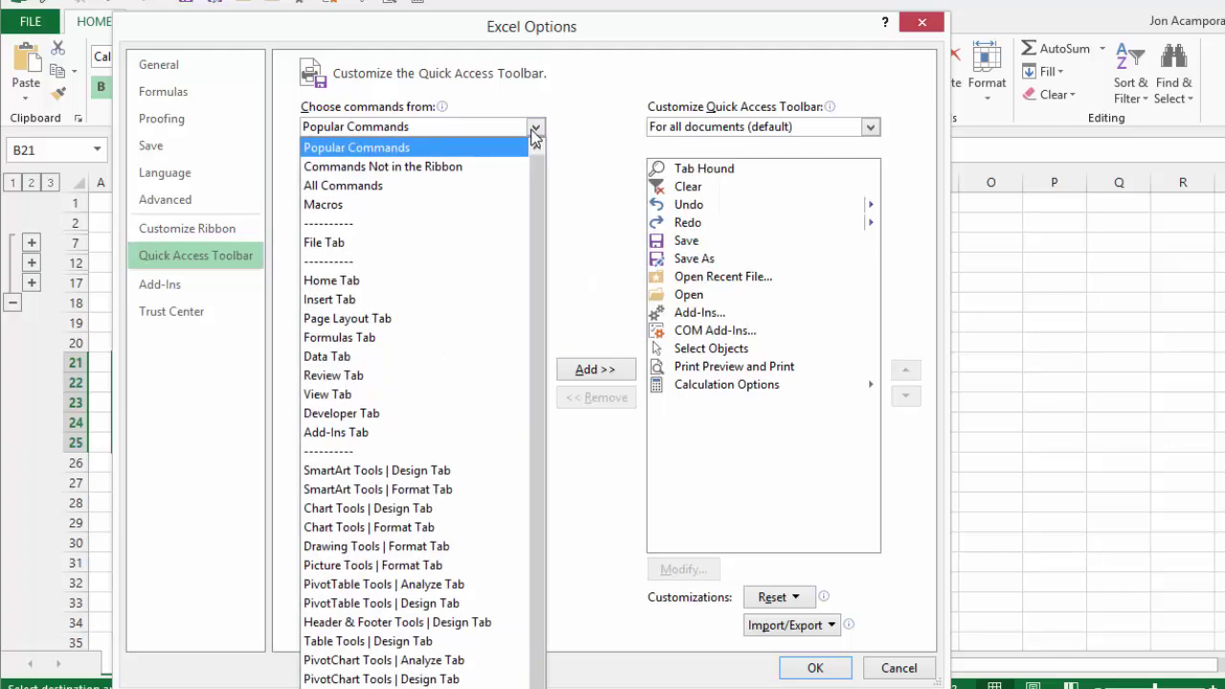
click(348, 189)
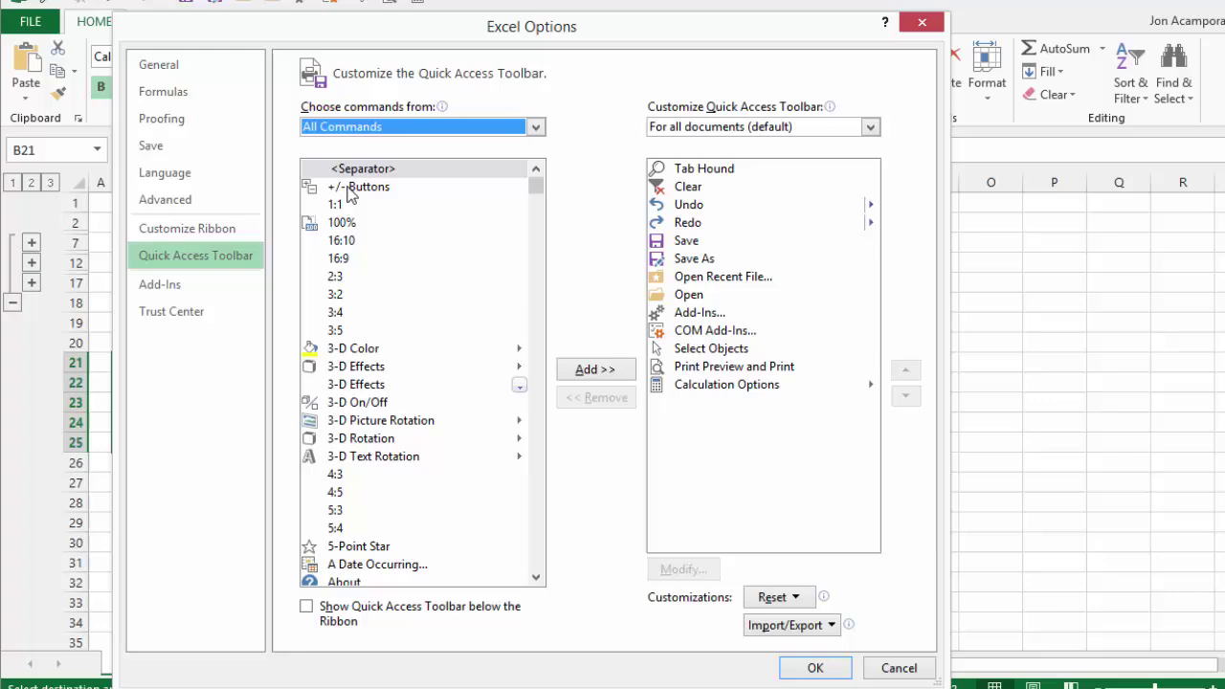
click(348, 224)
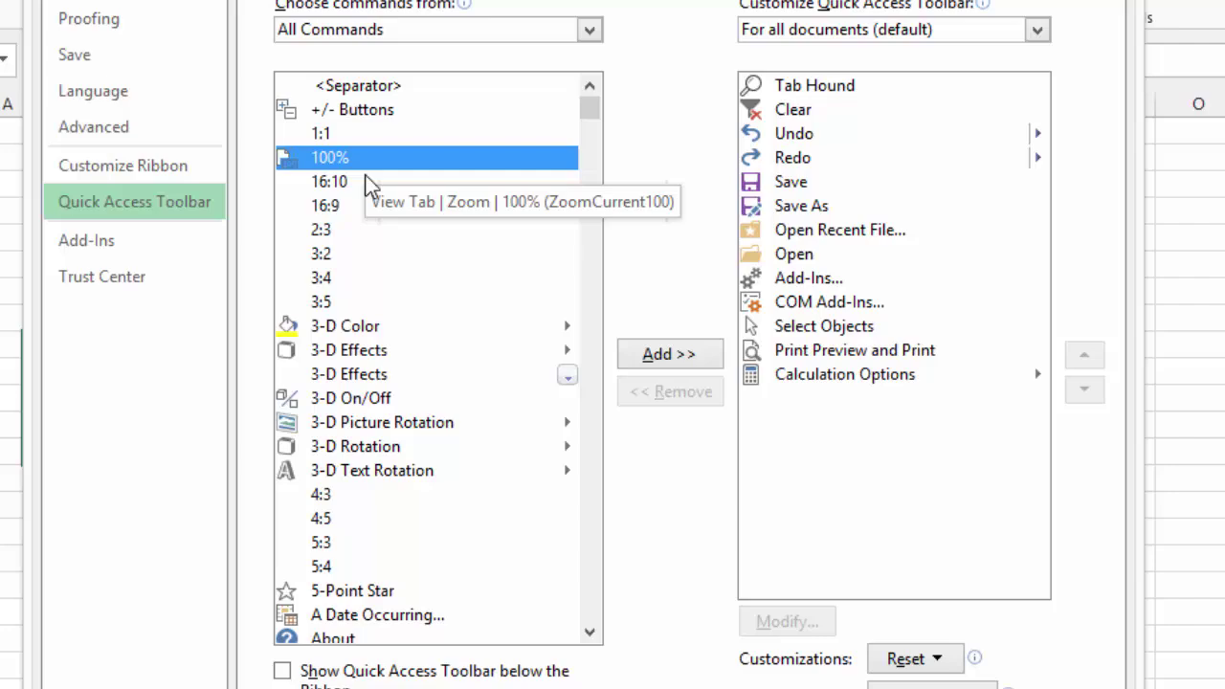
key(s)
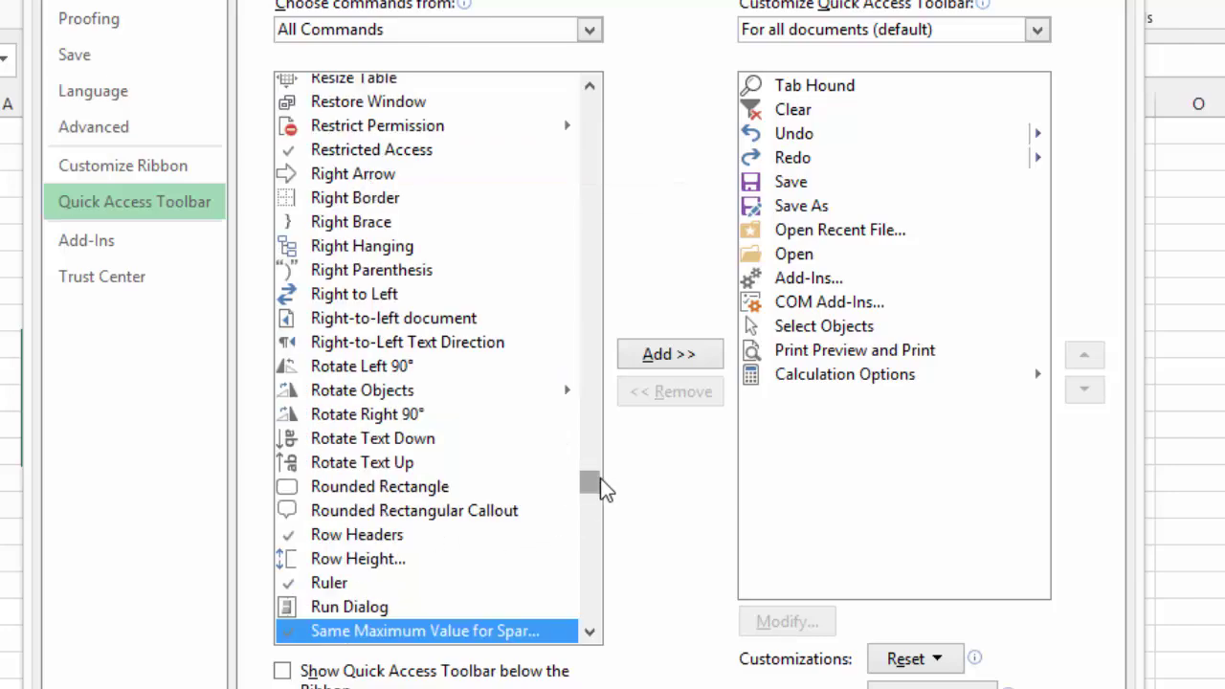
drag(595, 485, 596, 504)
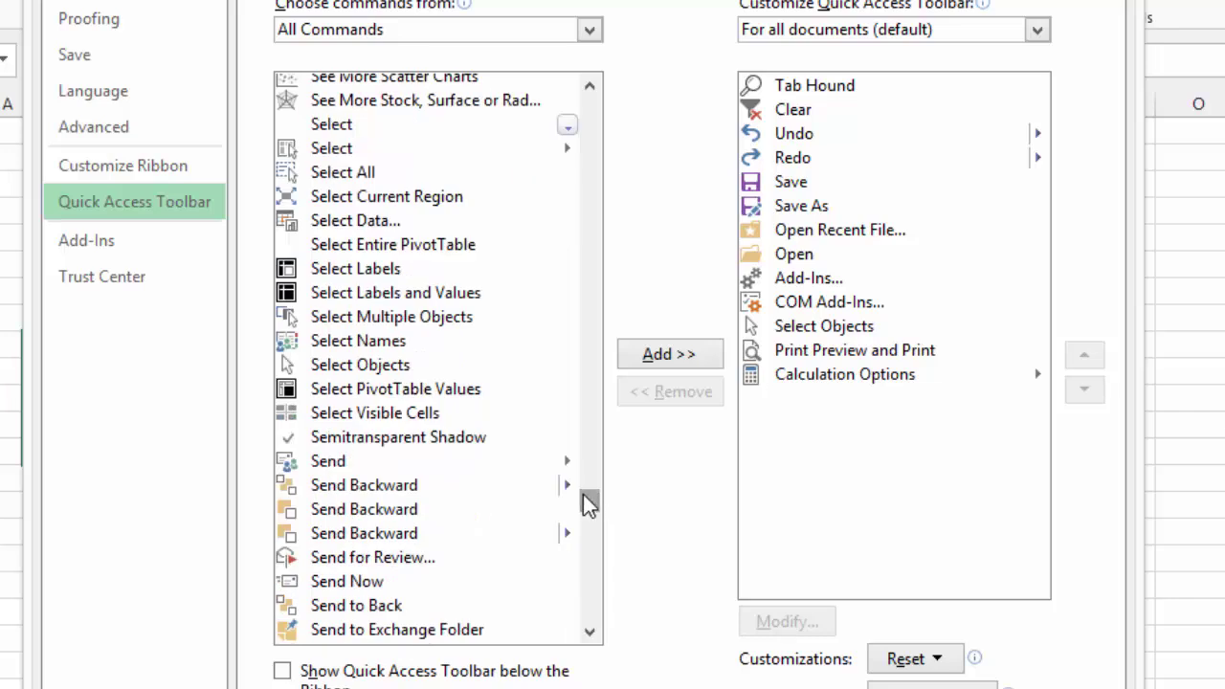
click(337, 421)
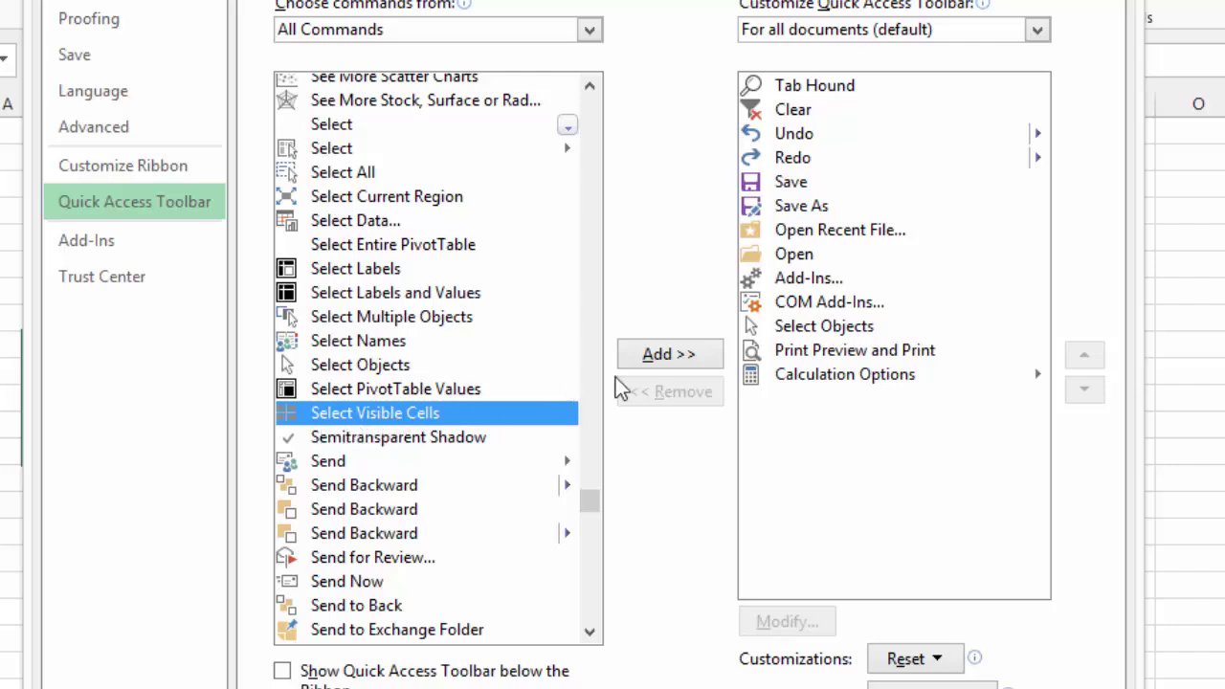
click(683, 356)
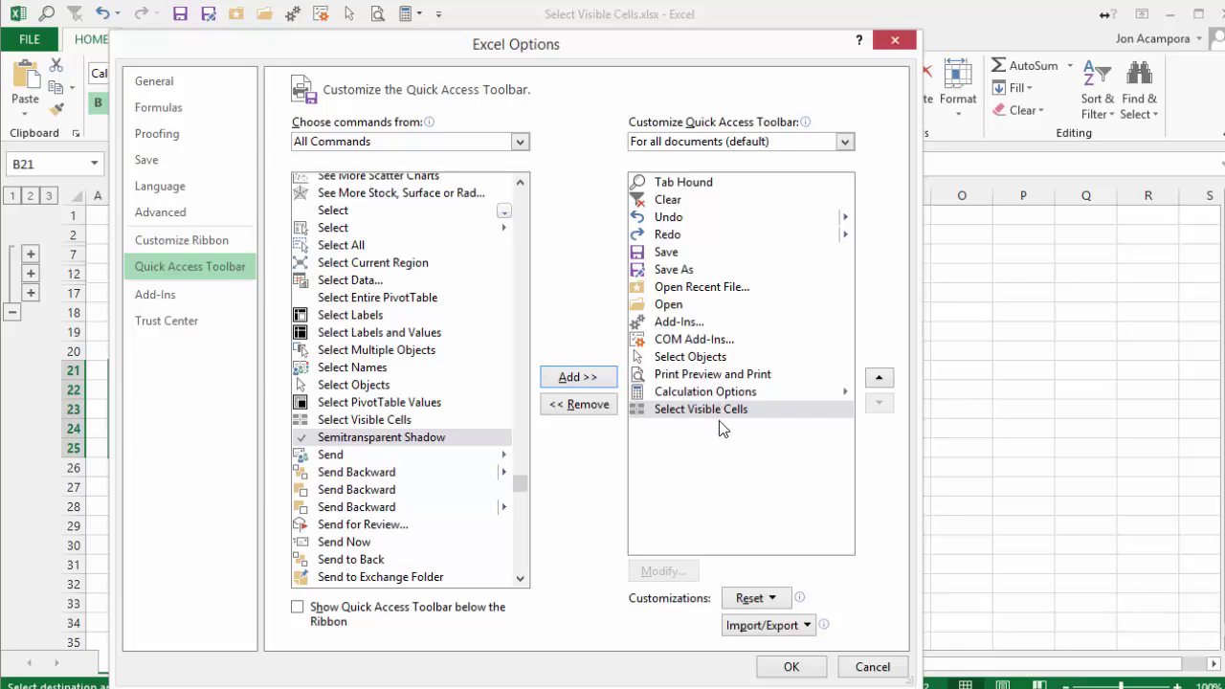
- Apply the toolbar customization and cancel the earlier copy selection
click(791, 667)
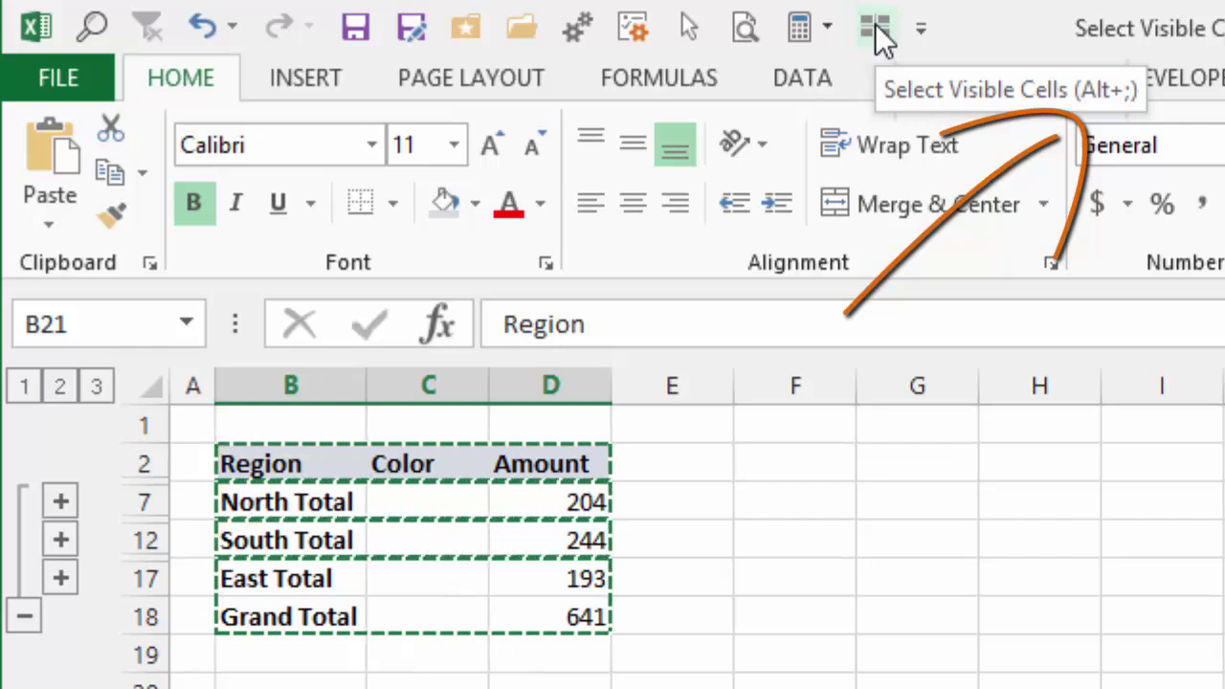
click(794, 538)
key(Escape)
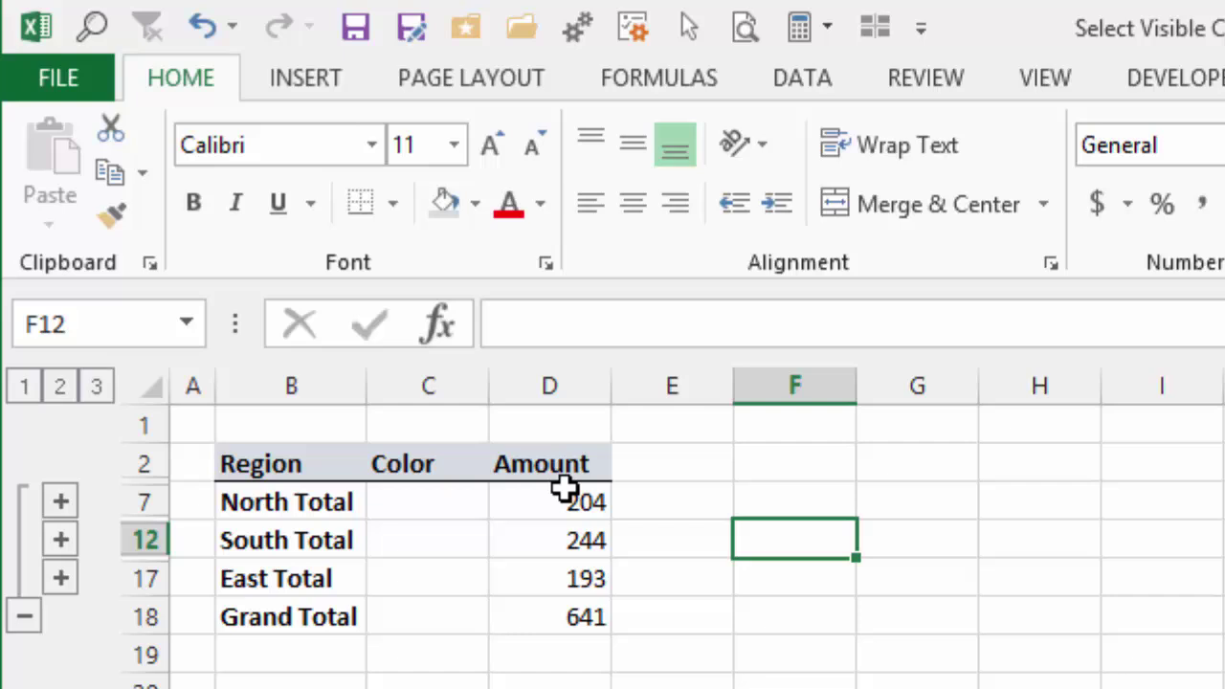
- Select B2:D18, narrow it with the new Select Visible Cells button, and copy it
drag(287, 465, 550, 605)
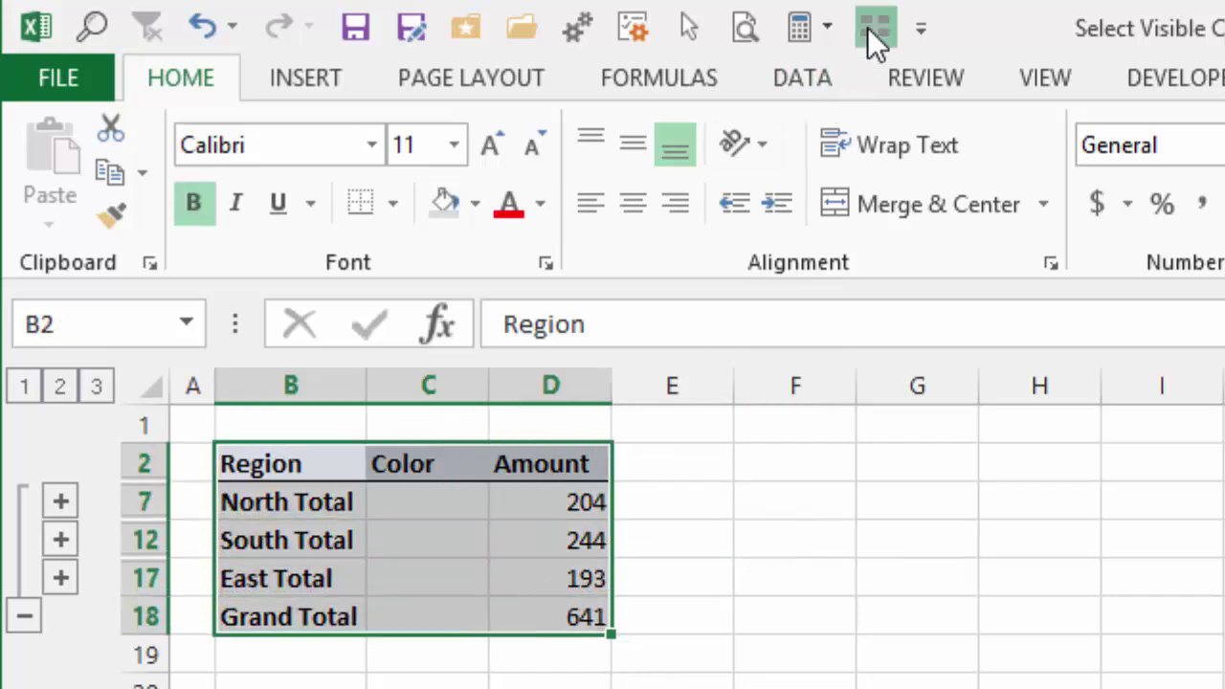
click(871, 29)
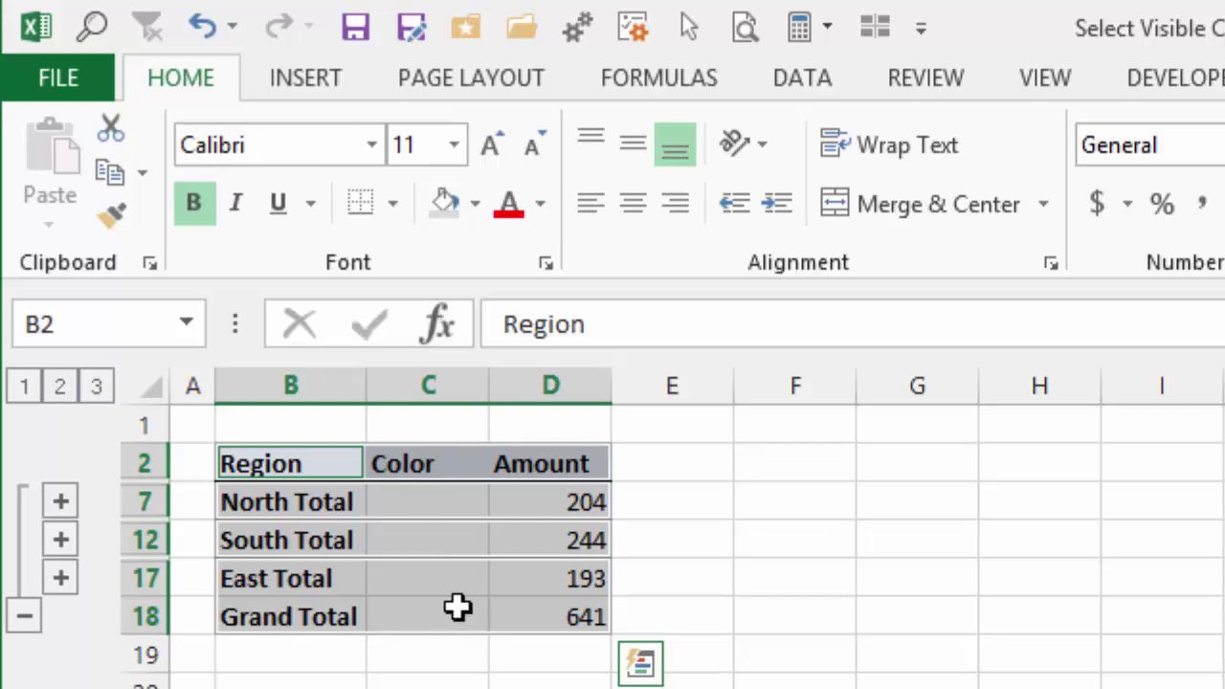
key(ctrl+c)
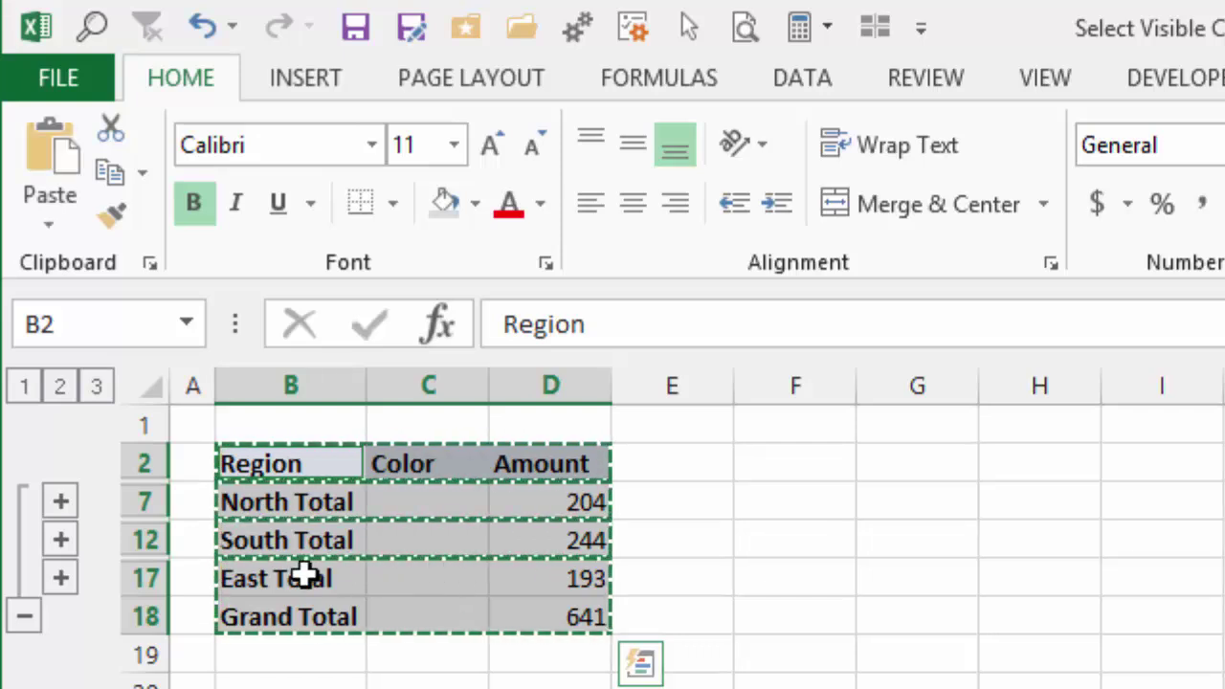